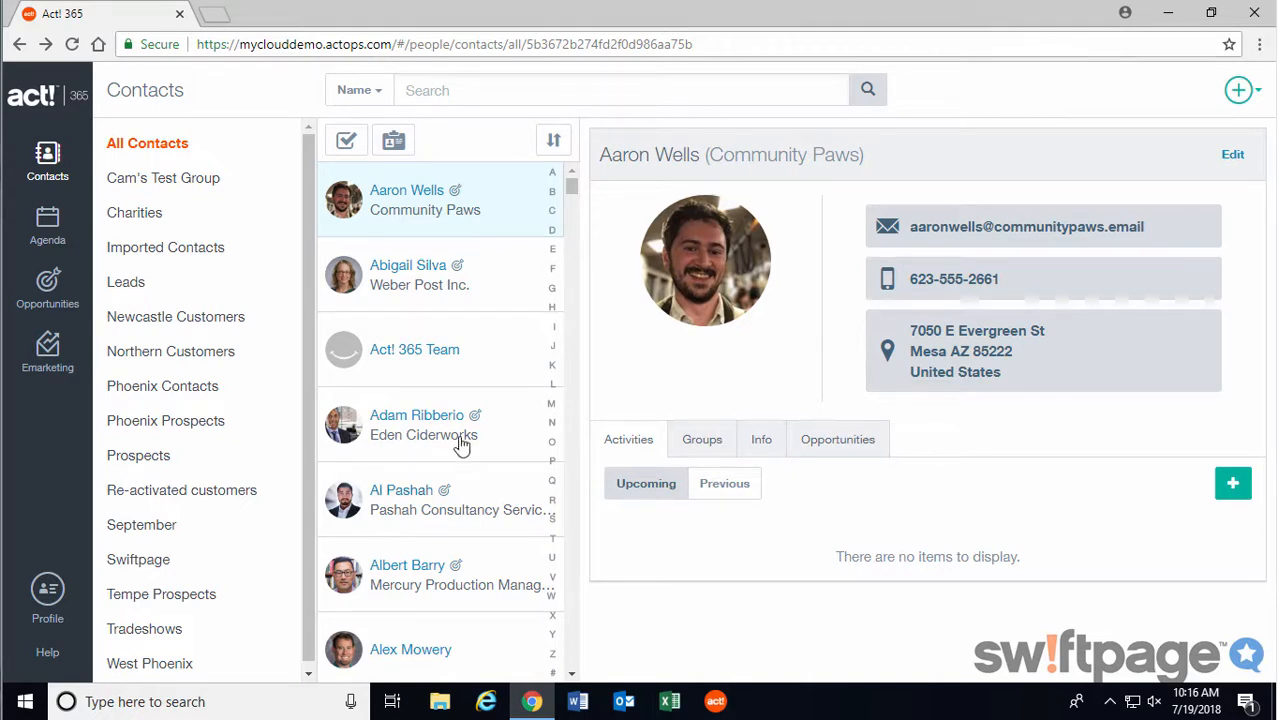
# Step: Start a contact import from the Contacts area so that the import source can be selected
pyautogui.click(45, 162)
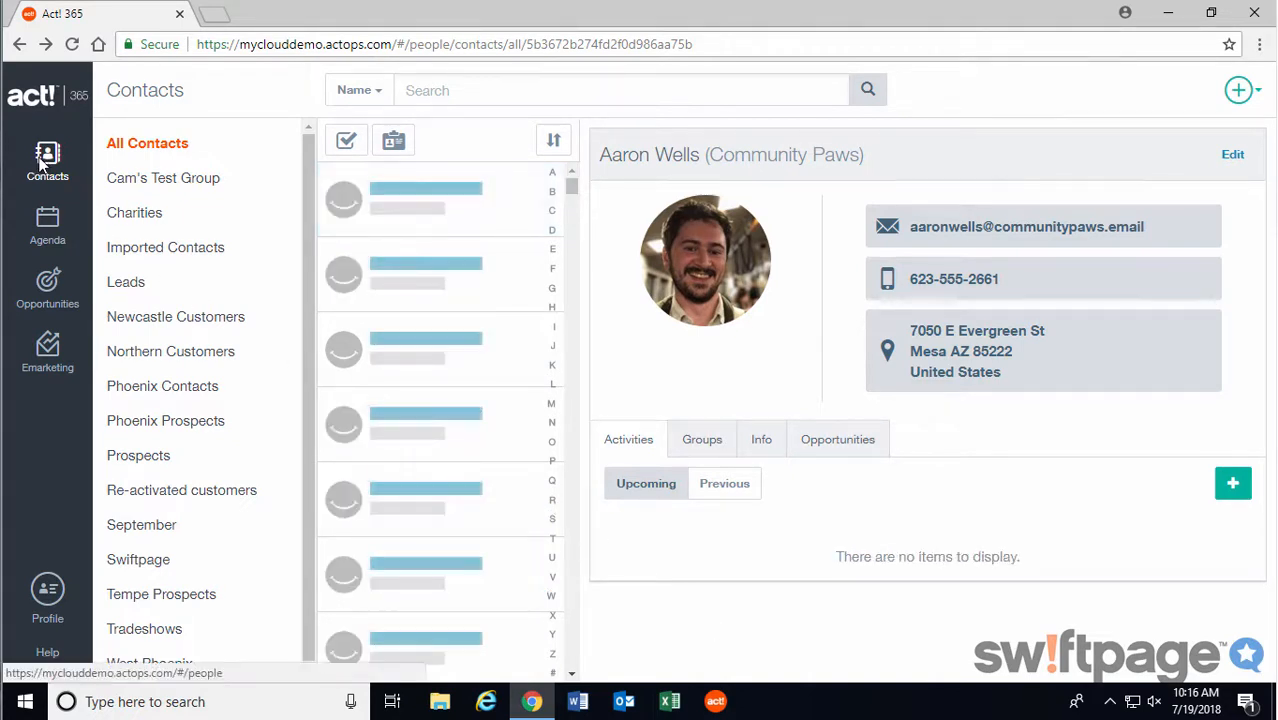
pyautogui.click(1240, 93)
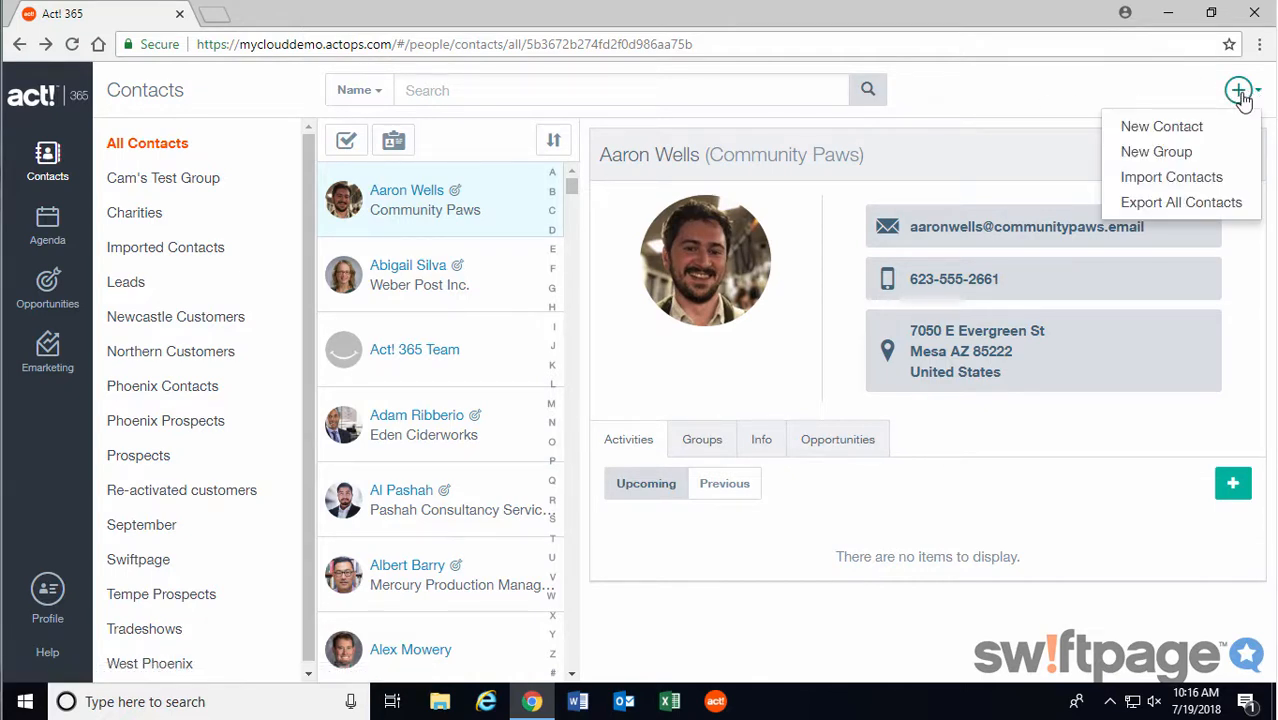
pyautogui.click(1210, 176)
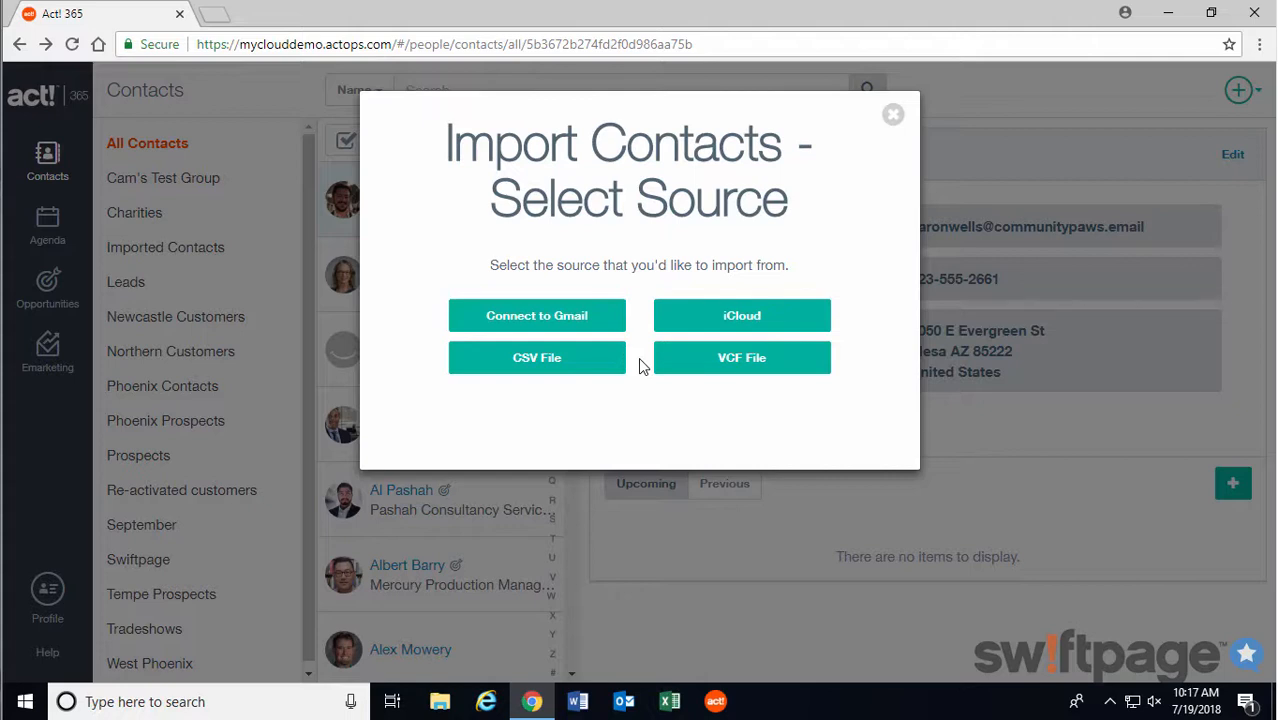
# Step: Open the import-contacts-newmexico workbook from Documents > Files in Excel and save it there as CSV (Comma delimited), replacing the existing CSV file
pyautogui.click(575, 366)
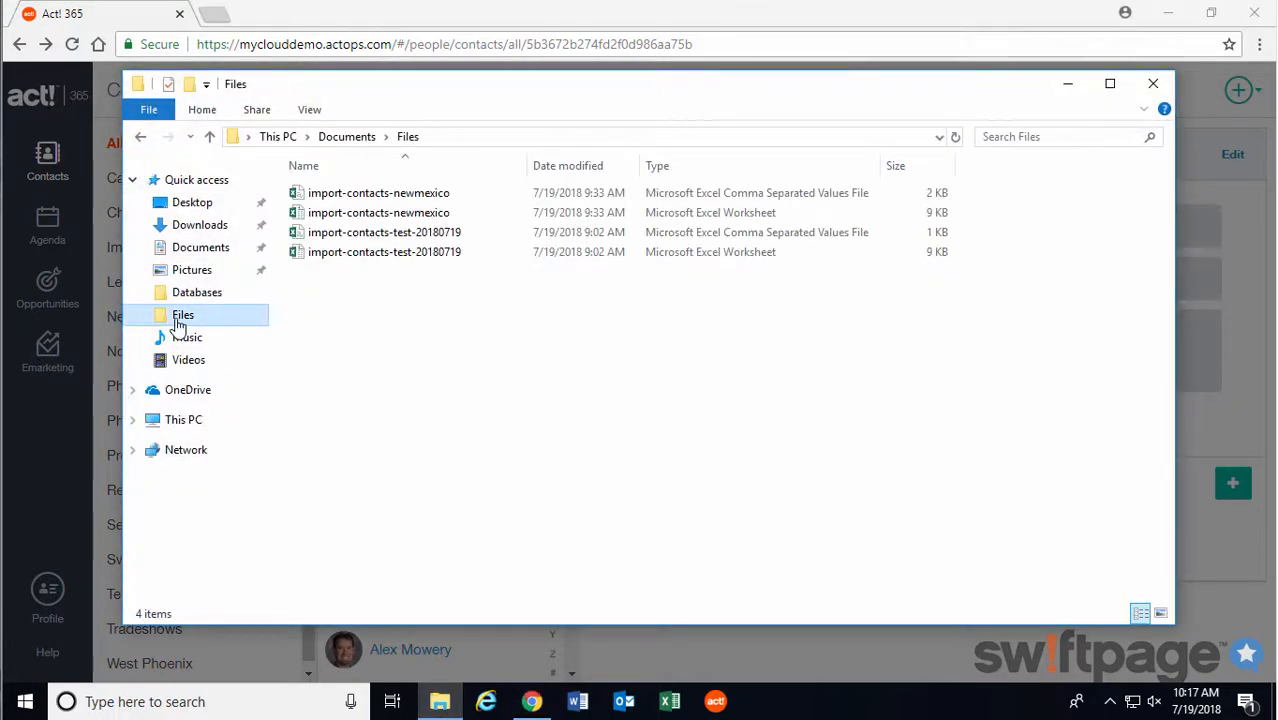
pyautogui.doubleClick(360, 214)
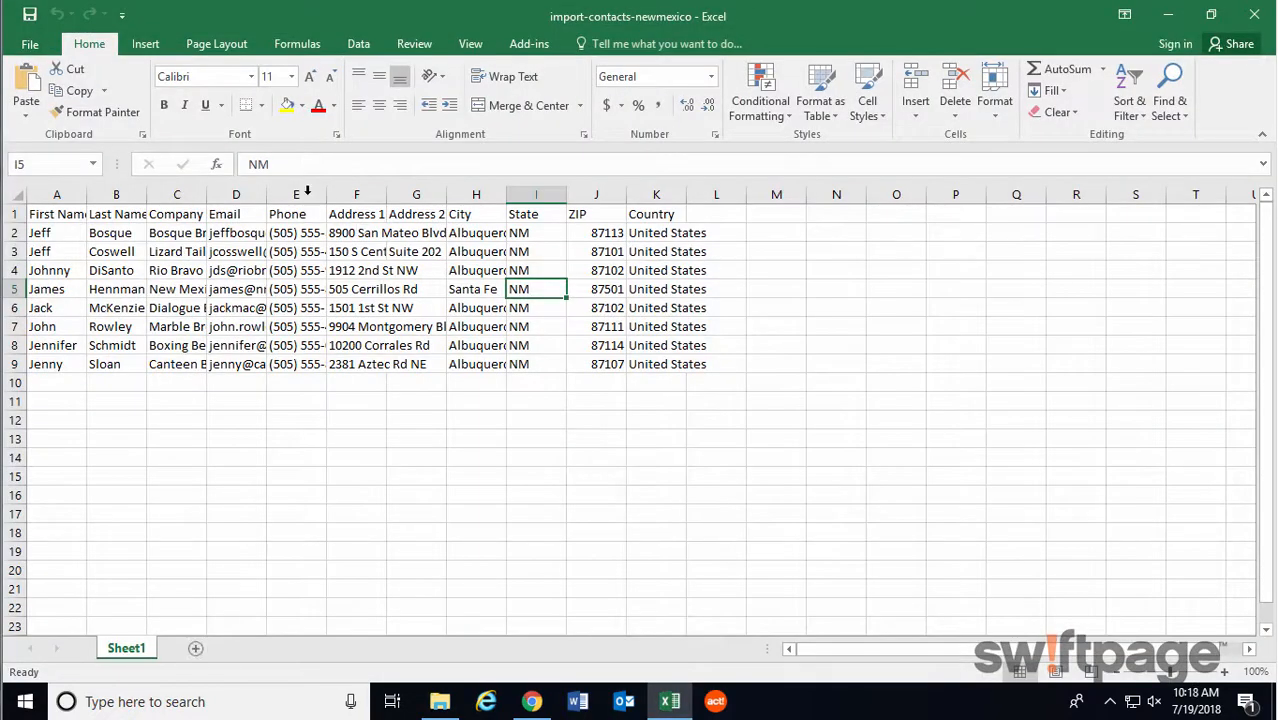
pyautogui.click(40, 46)
pyautogui.click(74, 231)
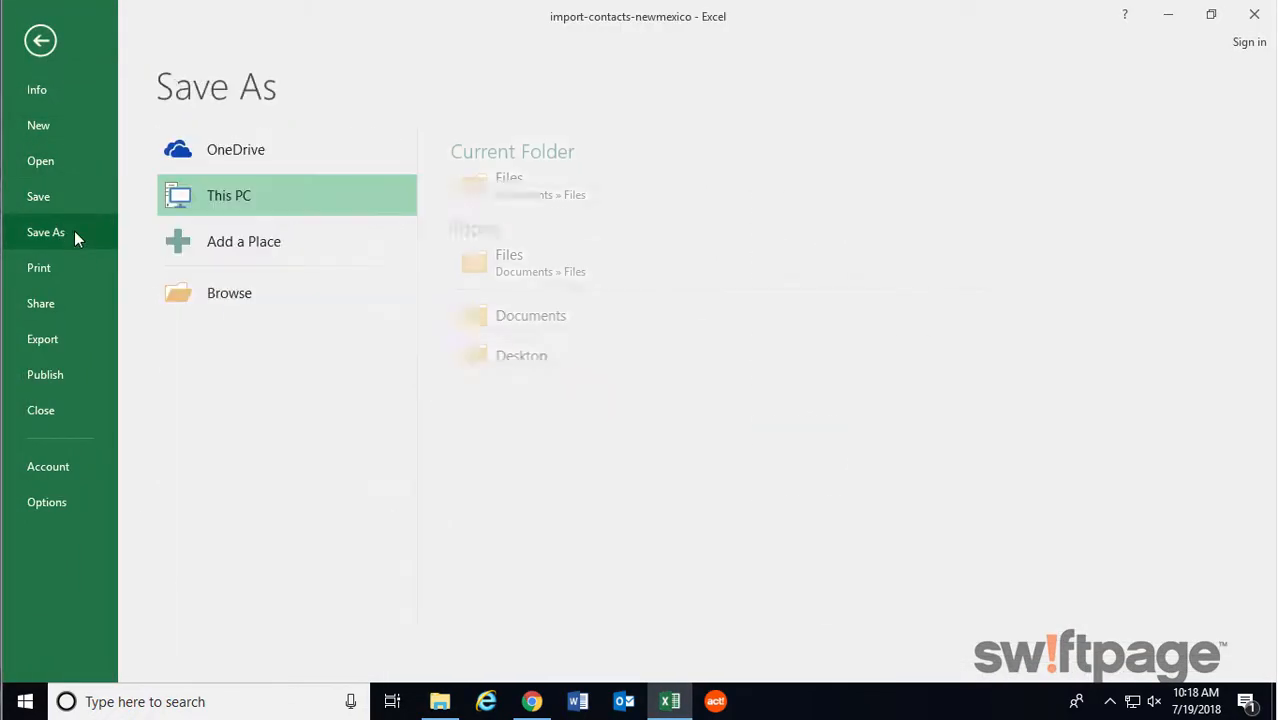
pyautogui.click(512, 190)
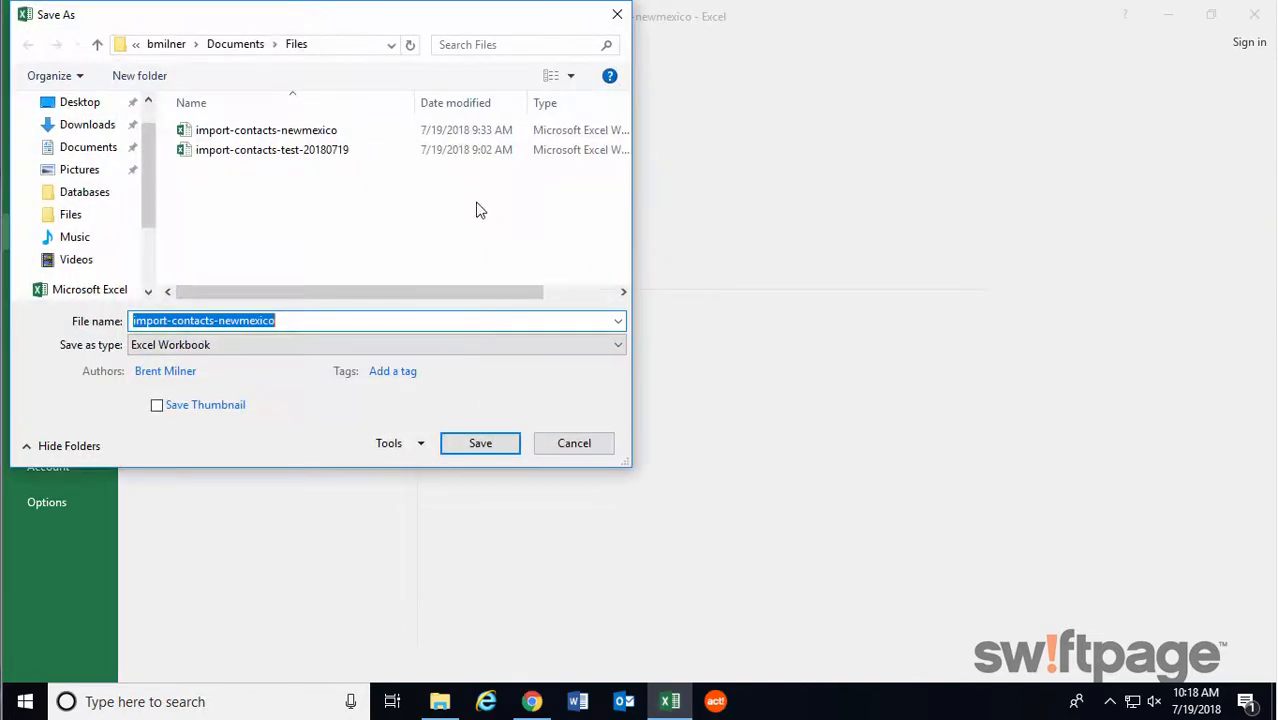
pyautogui.click(246, 345)
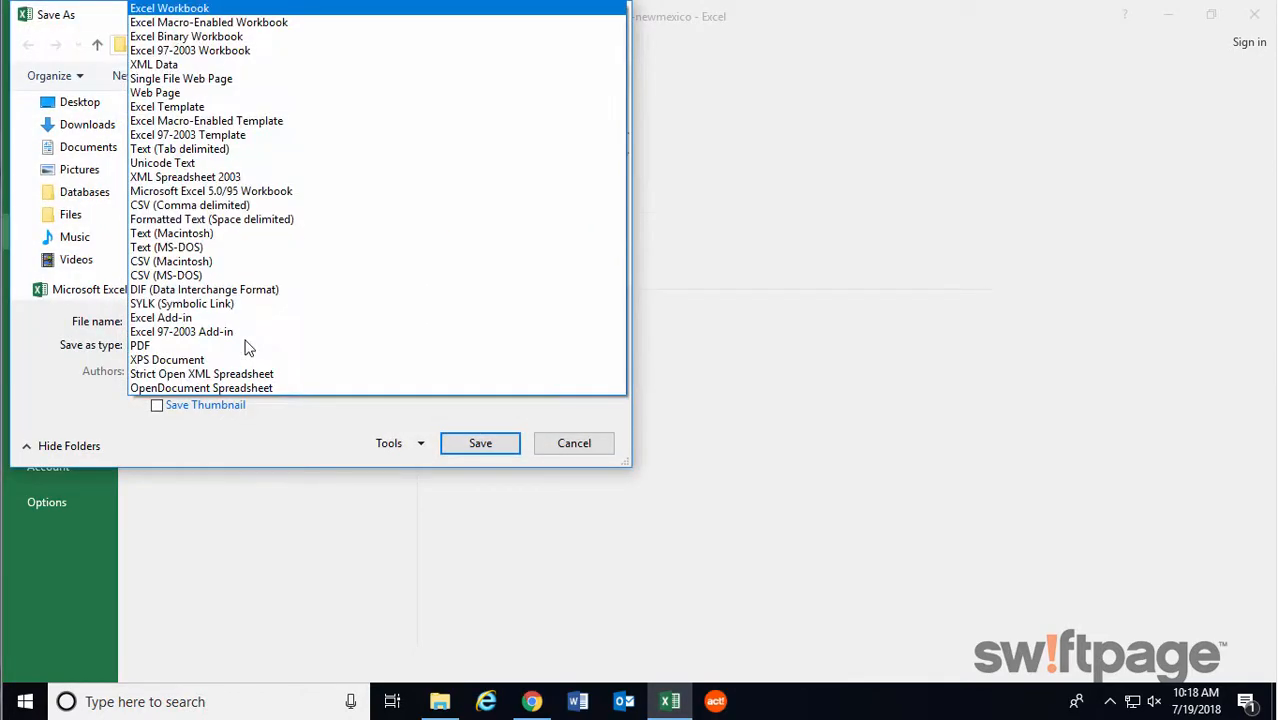
pyautogui.click(197, 208)
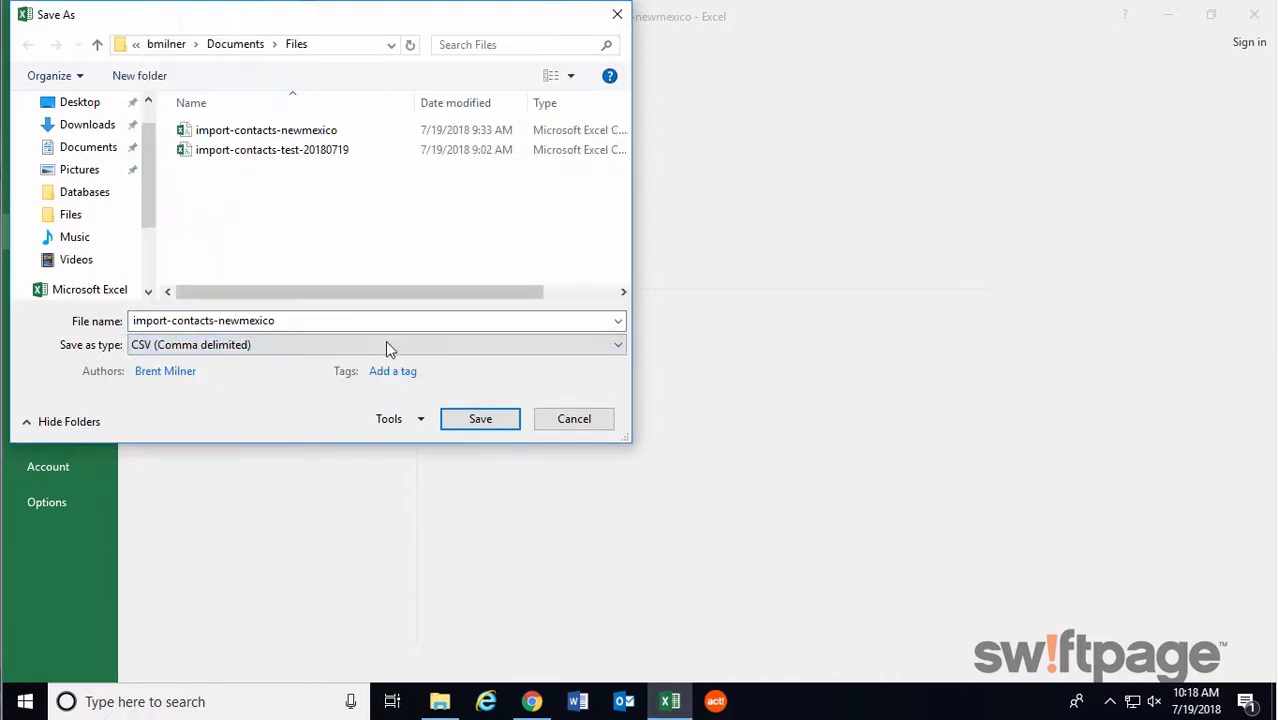
pyautogui.click(476, 420)
pyautogui.click(682, 351)
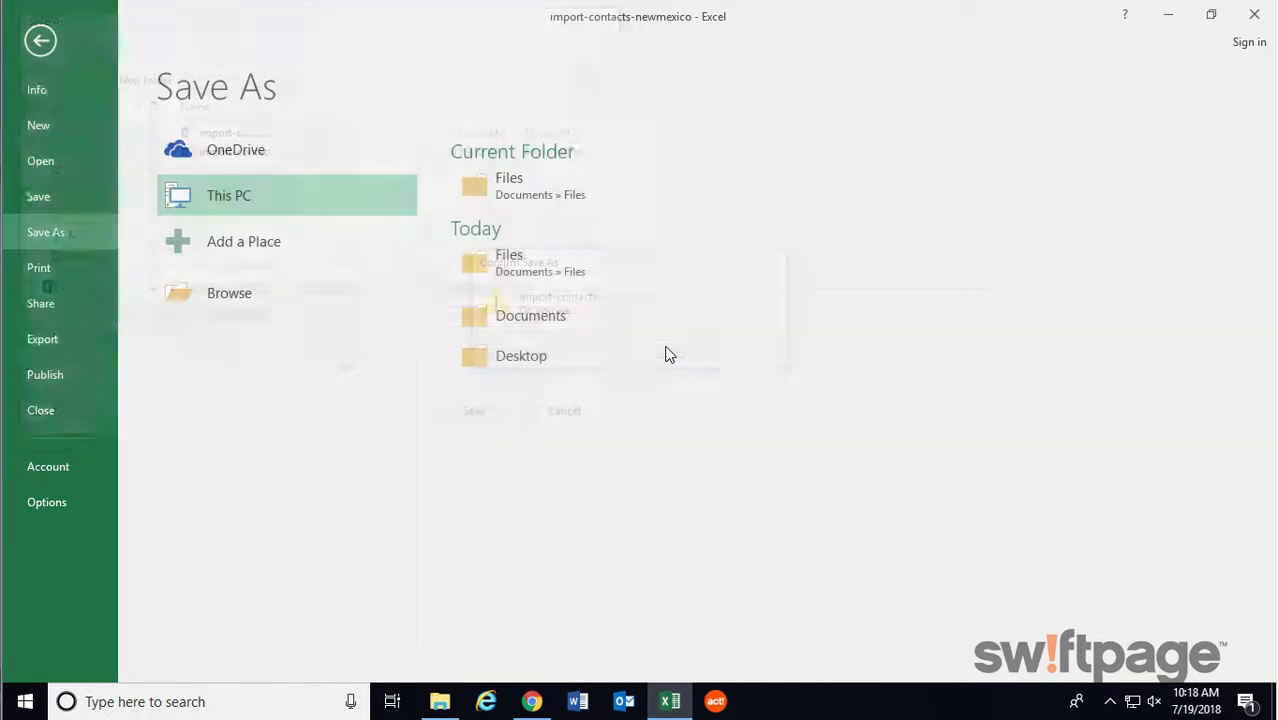
pyautogui.click(566, 405)
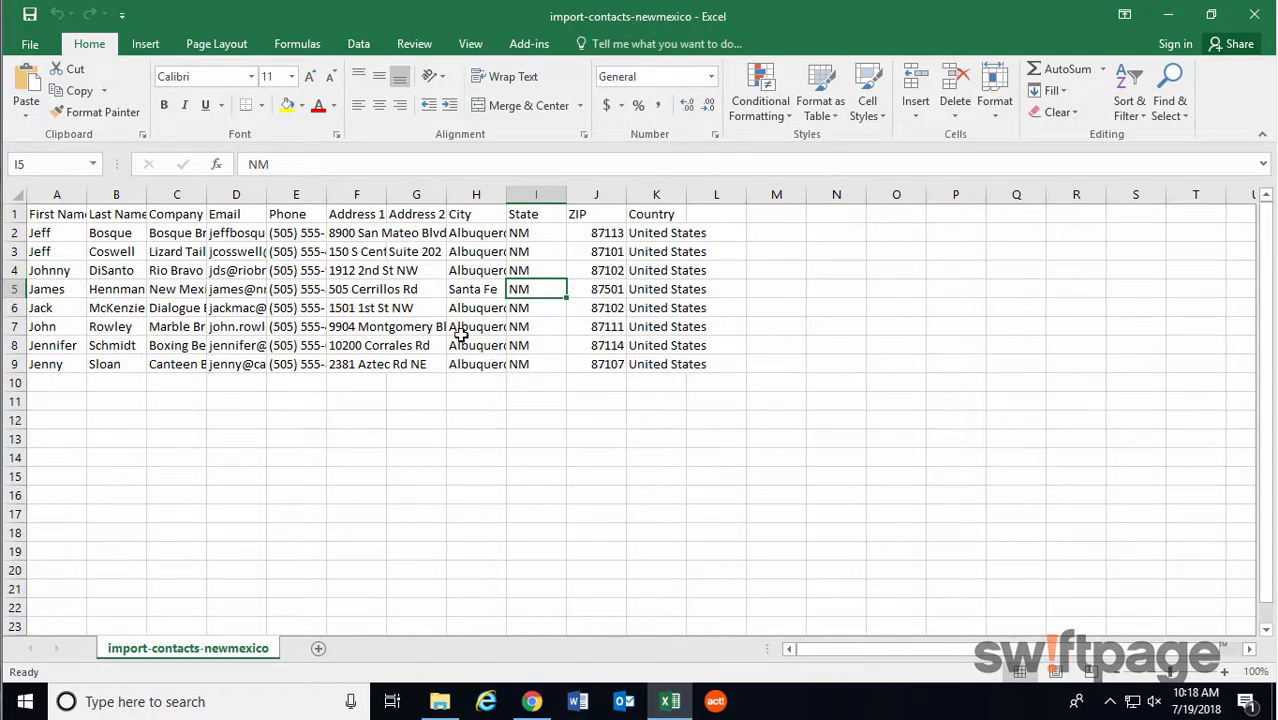
# Step: Return to the Act! 365 import, choose a CSV file as the source, and load import-contacts-newmexico.csv as a file with headers
pyautogui.click(8, 214)
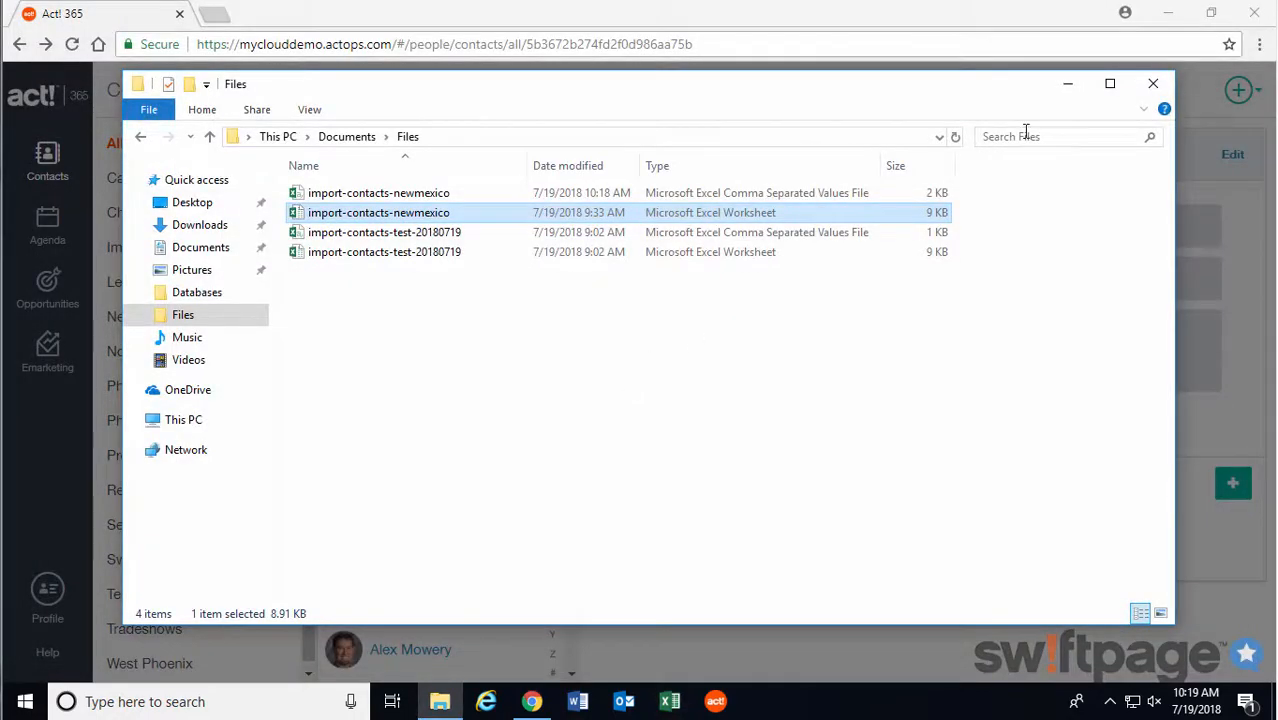
pyautogui.click(1152, 84)
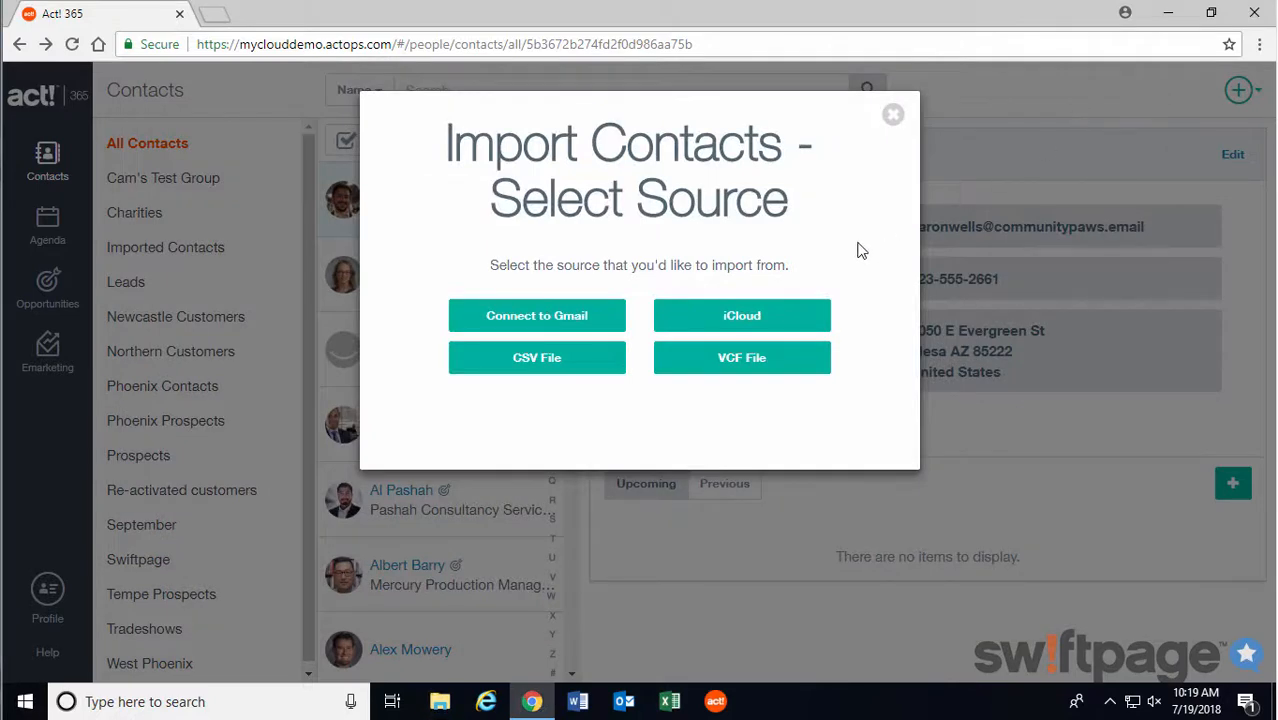
pyautogui.click(577, 369)
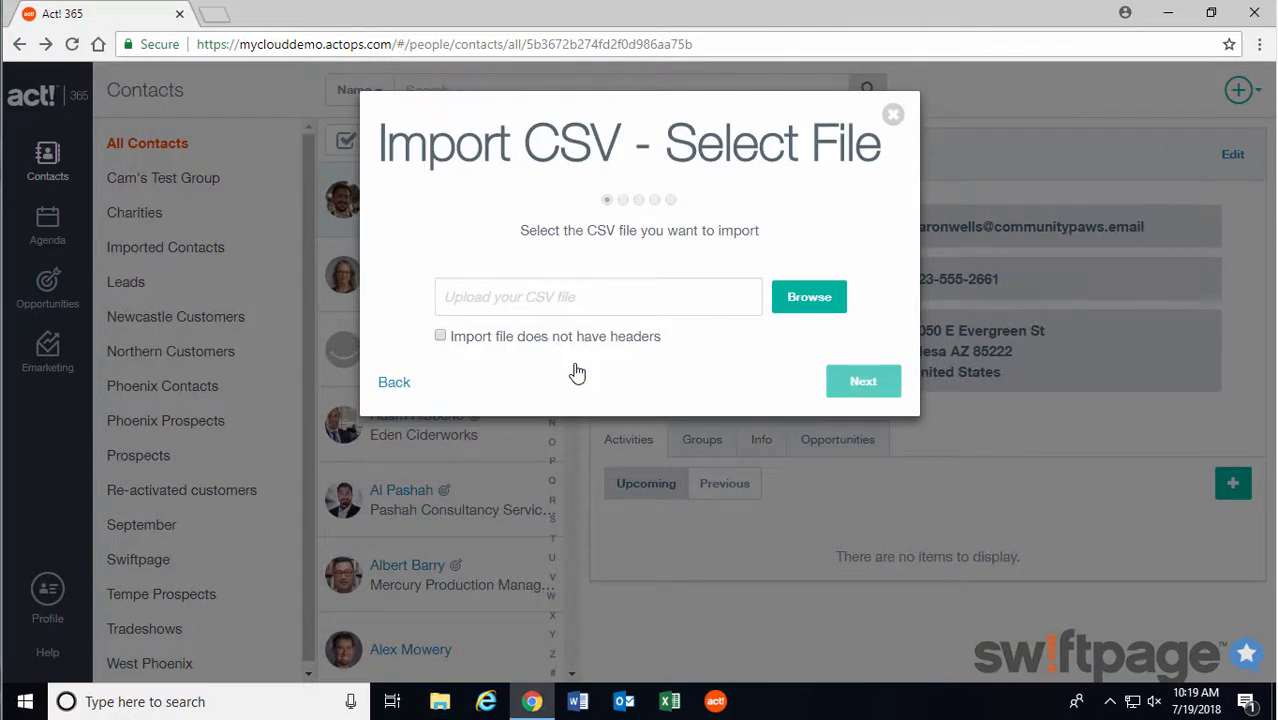
pyautogui.click(795, 299)
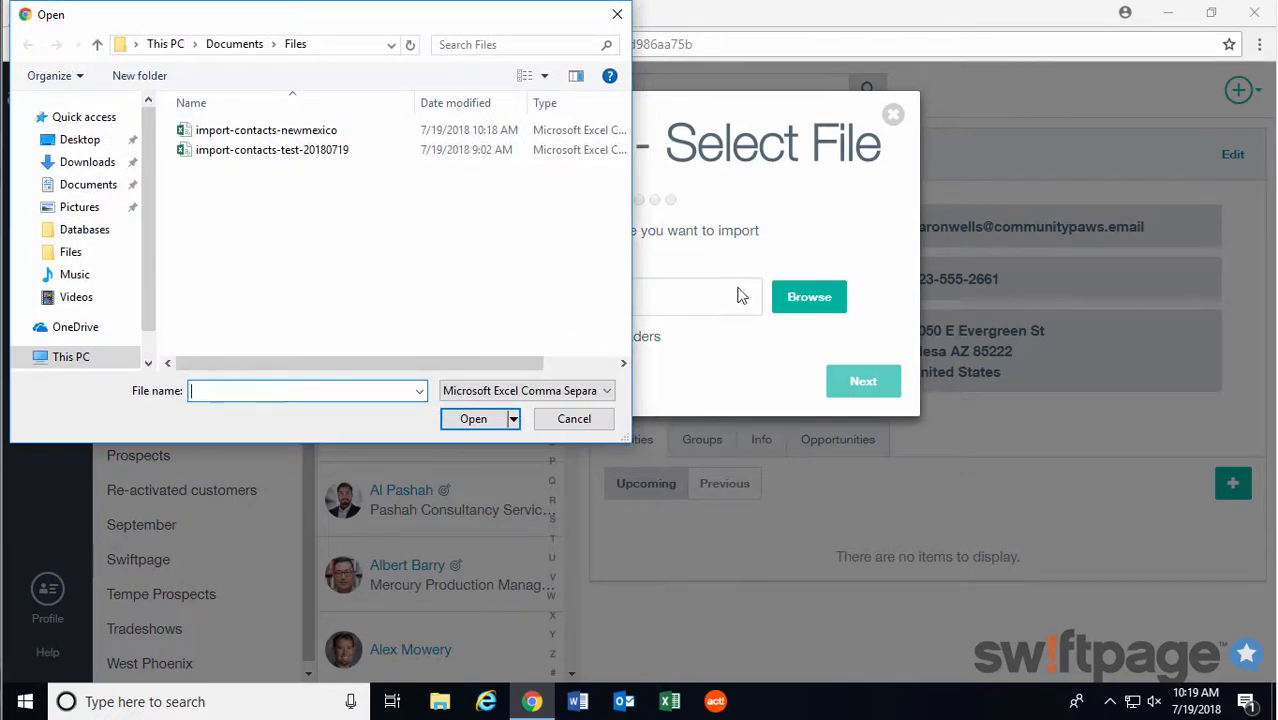
pyautogui.click(306, 134)
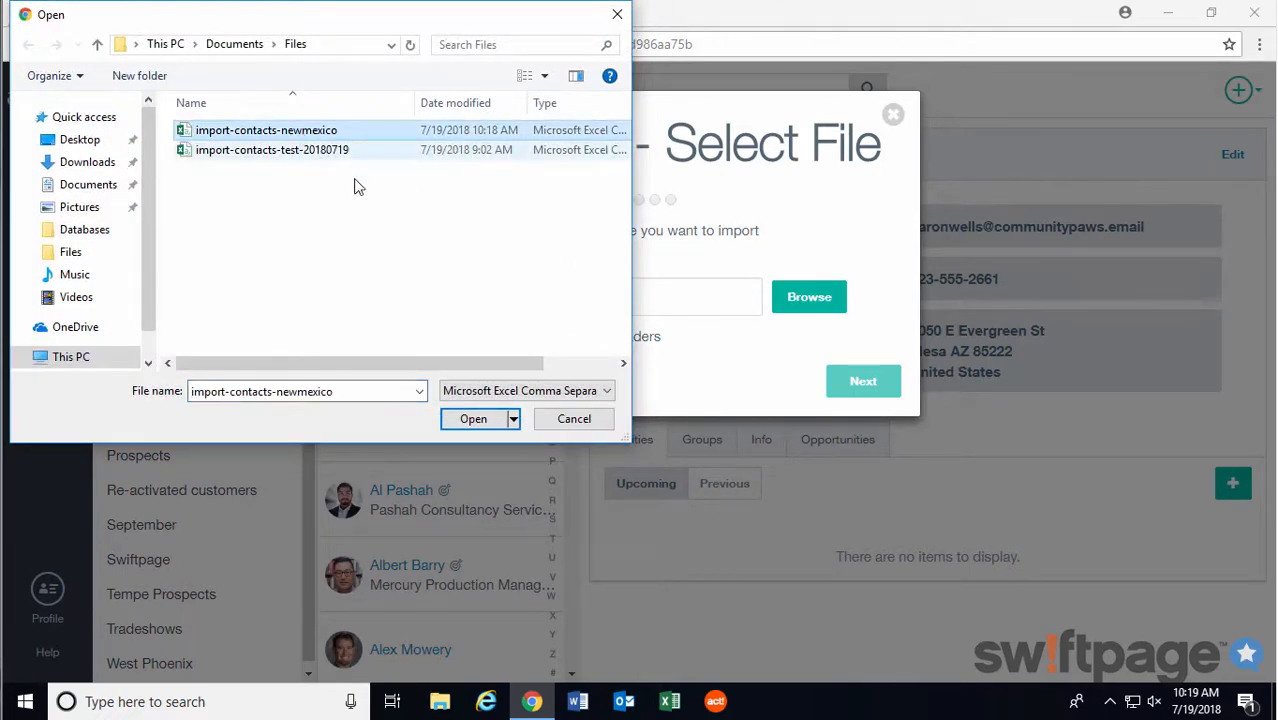
pyautogui.click(487, 419)
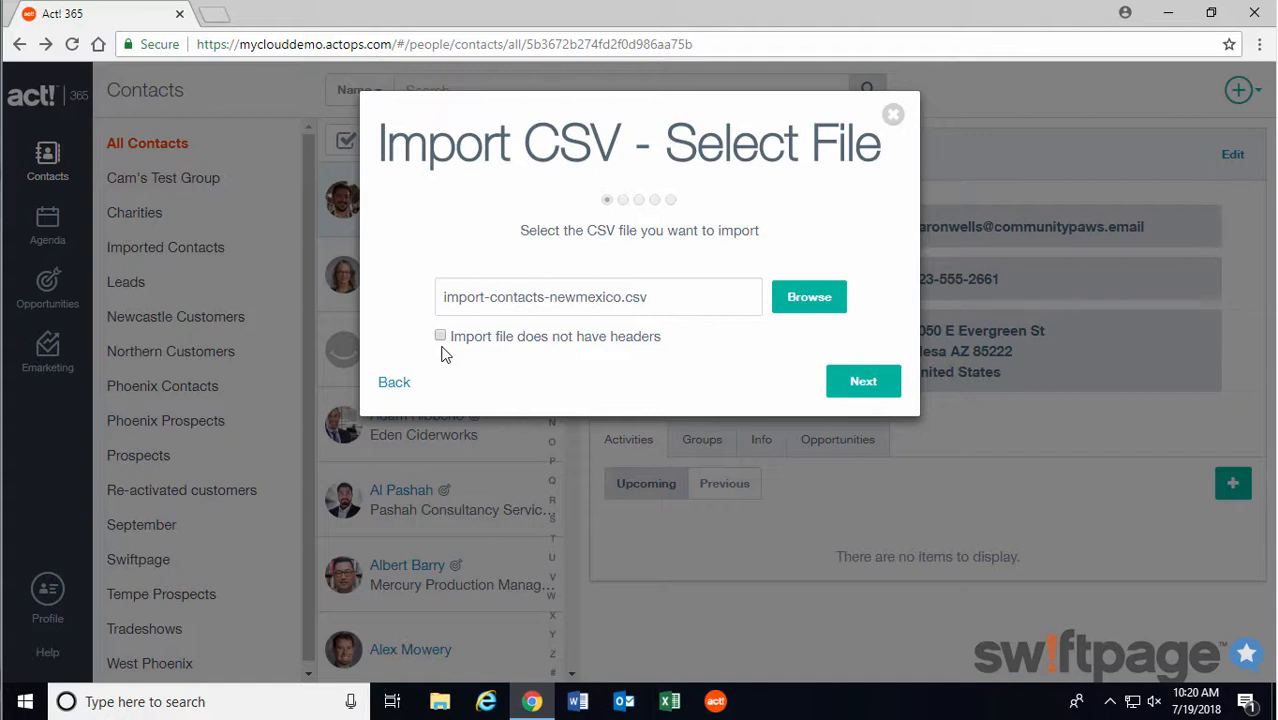
pyautogui.click(852, 389)
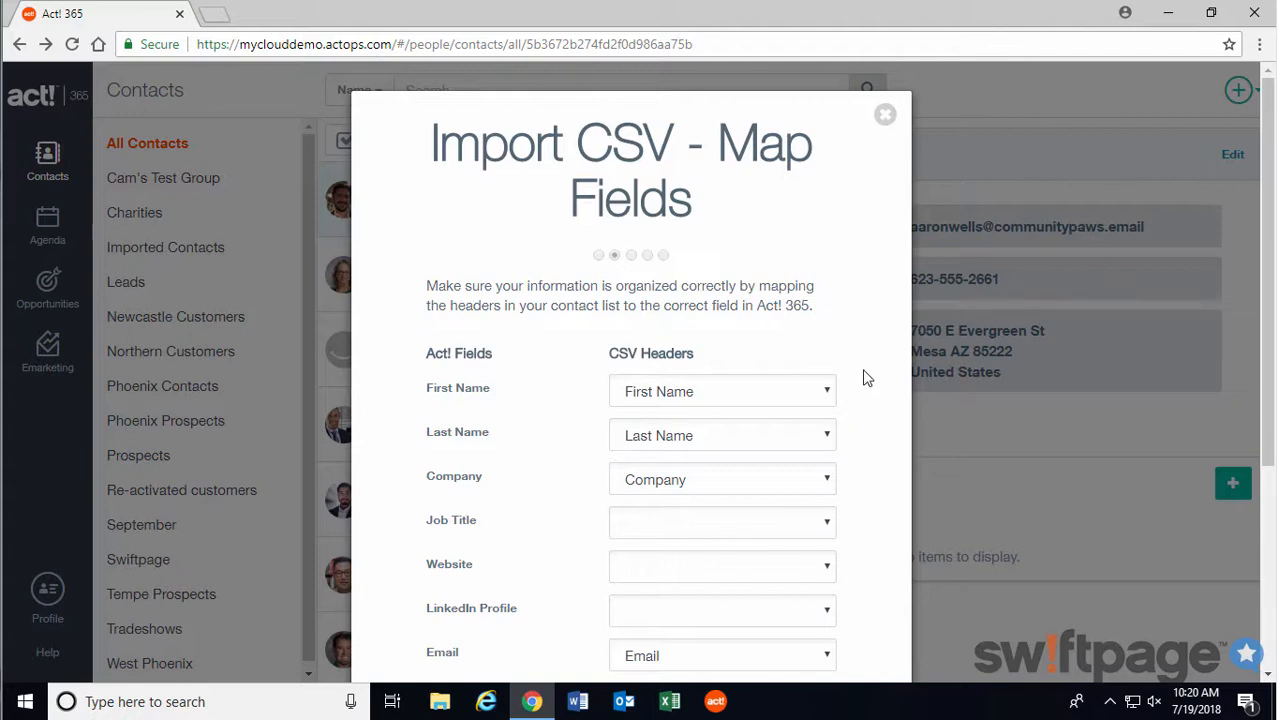
# Step: Keep the First Name field mapped to the First Name header and leave Job Title unmapped
pyautogui.scroll(-1, 866, 377)
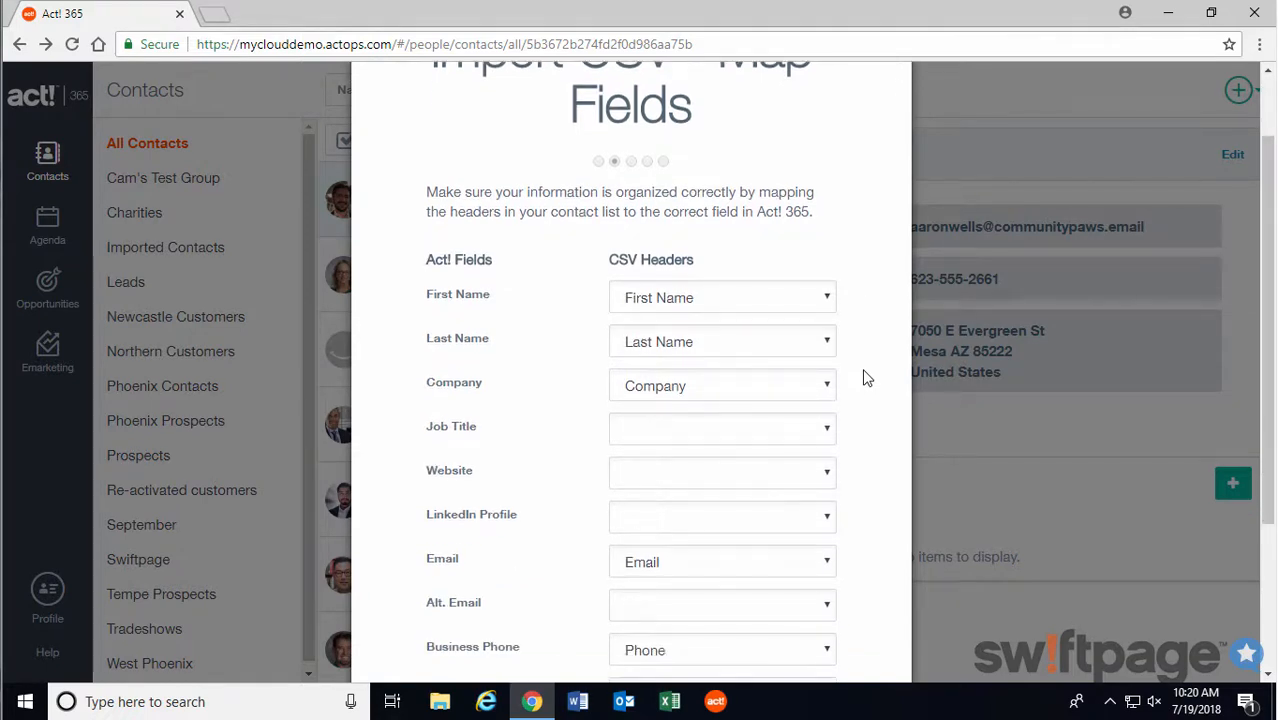
pyautogui.click(828, 309)
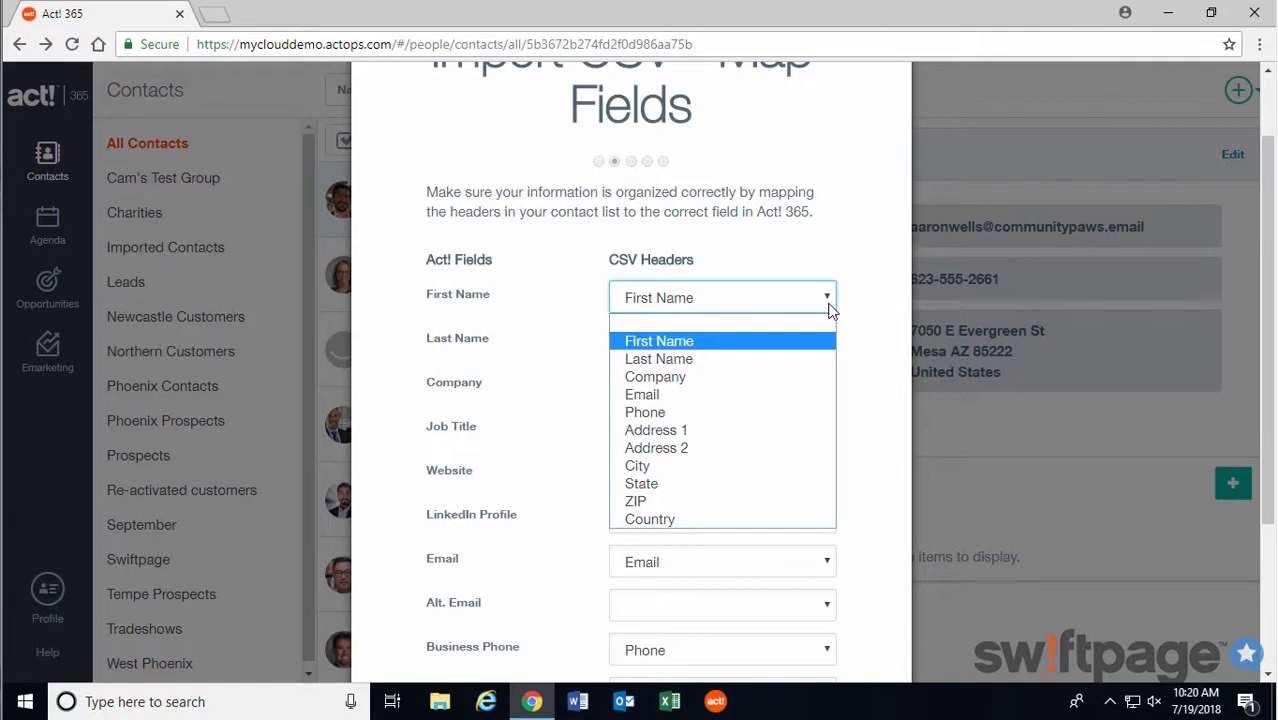
pyautogui.click(813, 342)
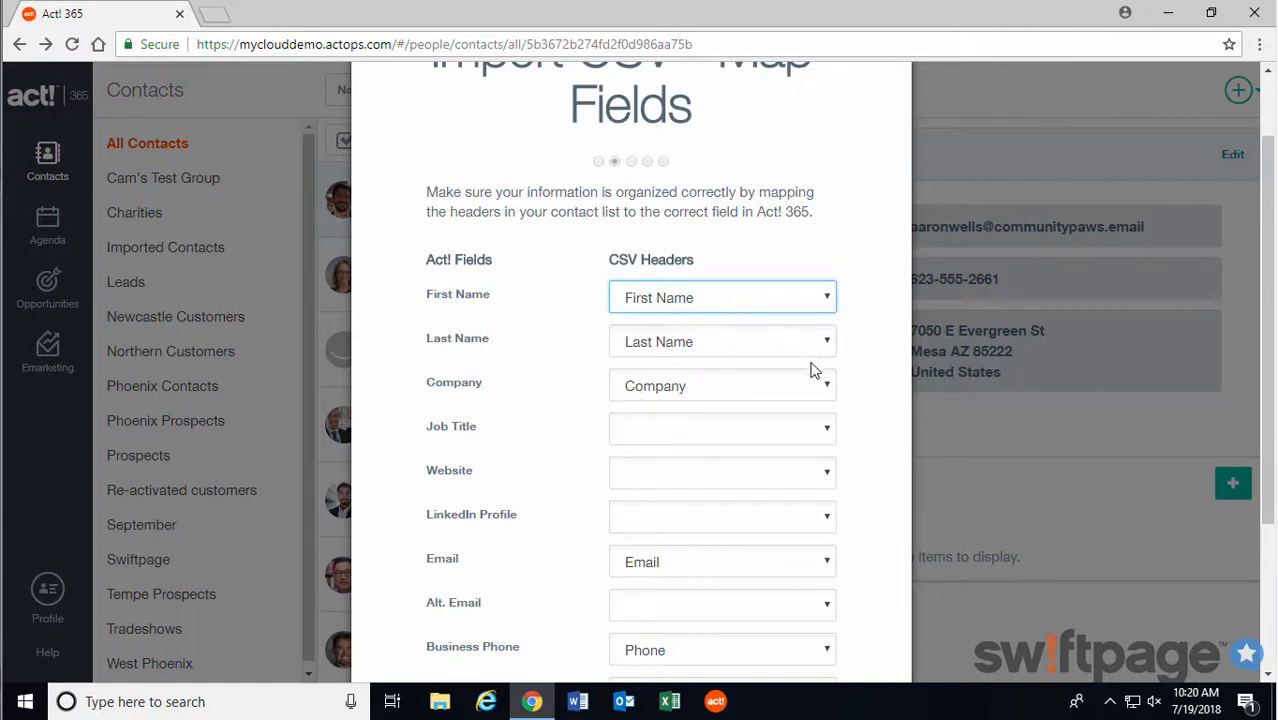
pyautogui.click(829, 437)
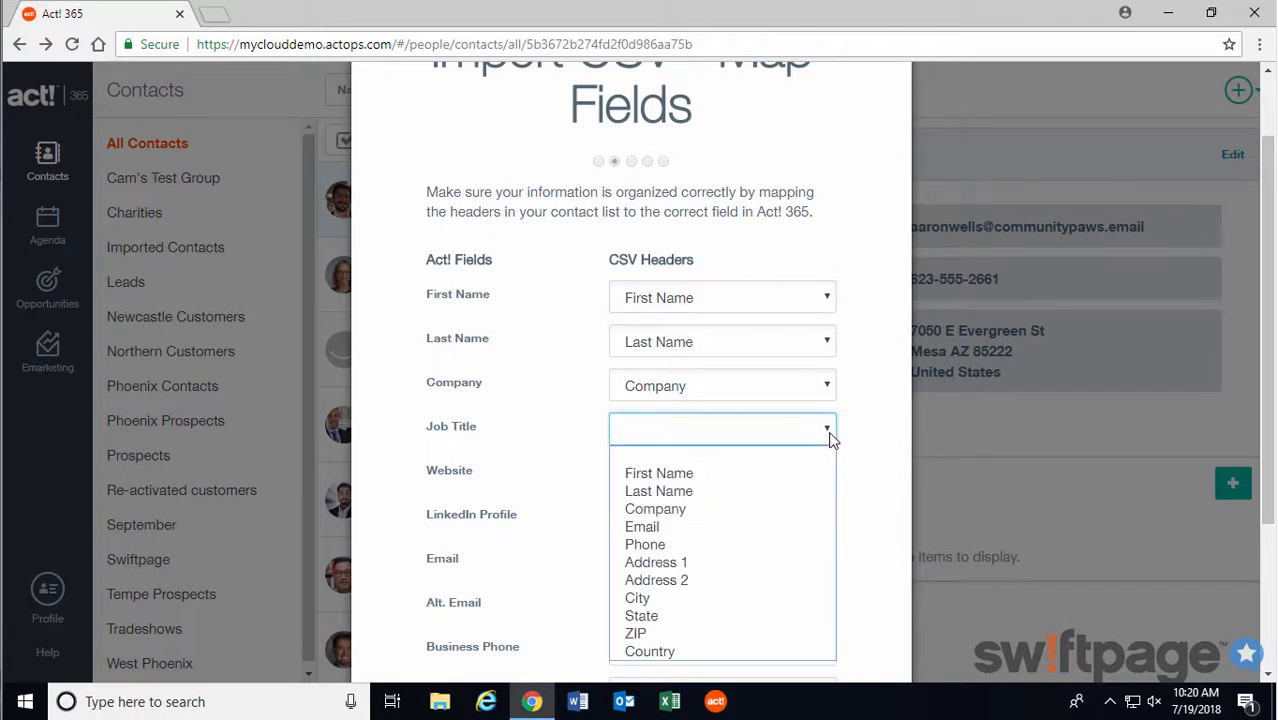
pyautogui.click(714, 462)
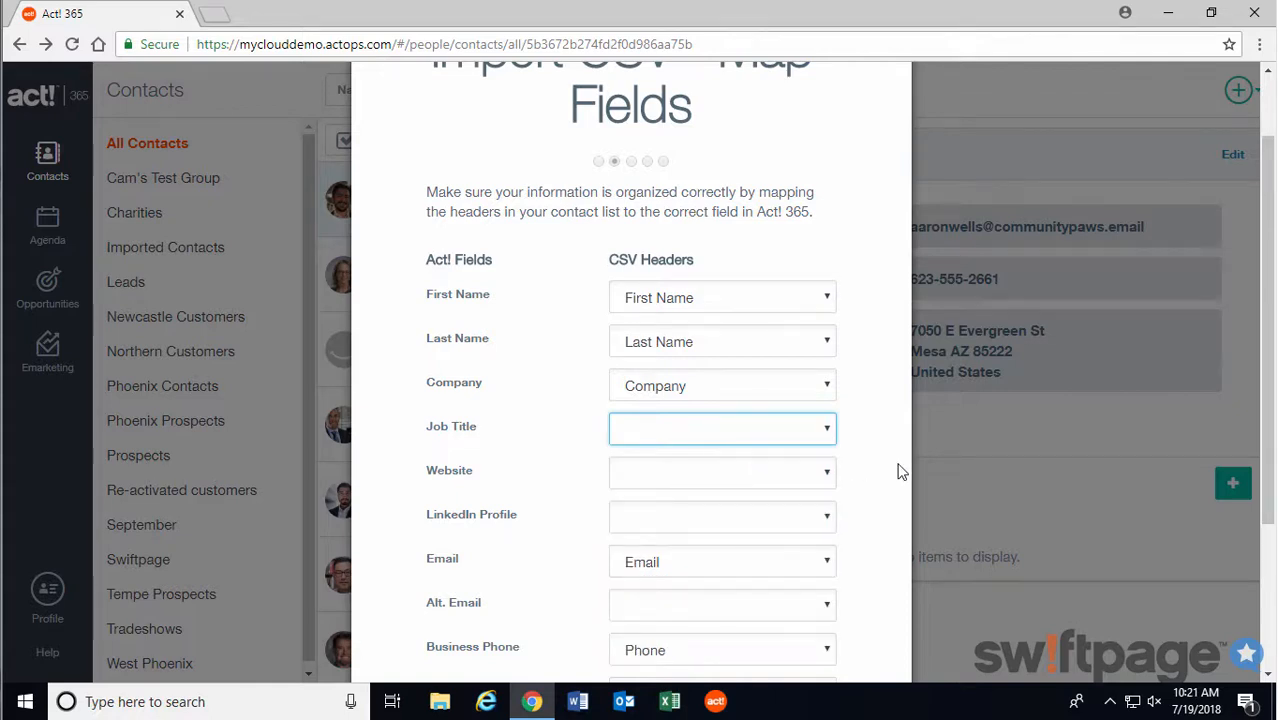
# Step: Accept the remaining contact and address field mappings, leaving the home address fields and Custom 1 unmapped
pyautogui.scroll(-3, 898, 470)
pyautogui.click(857, 658)
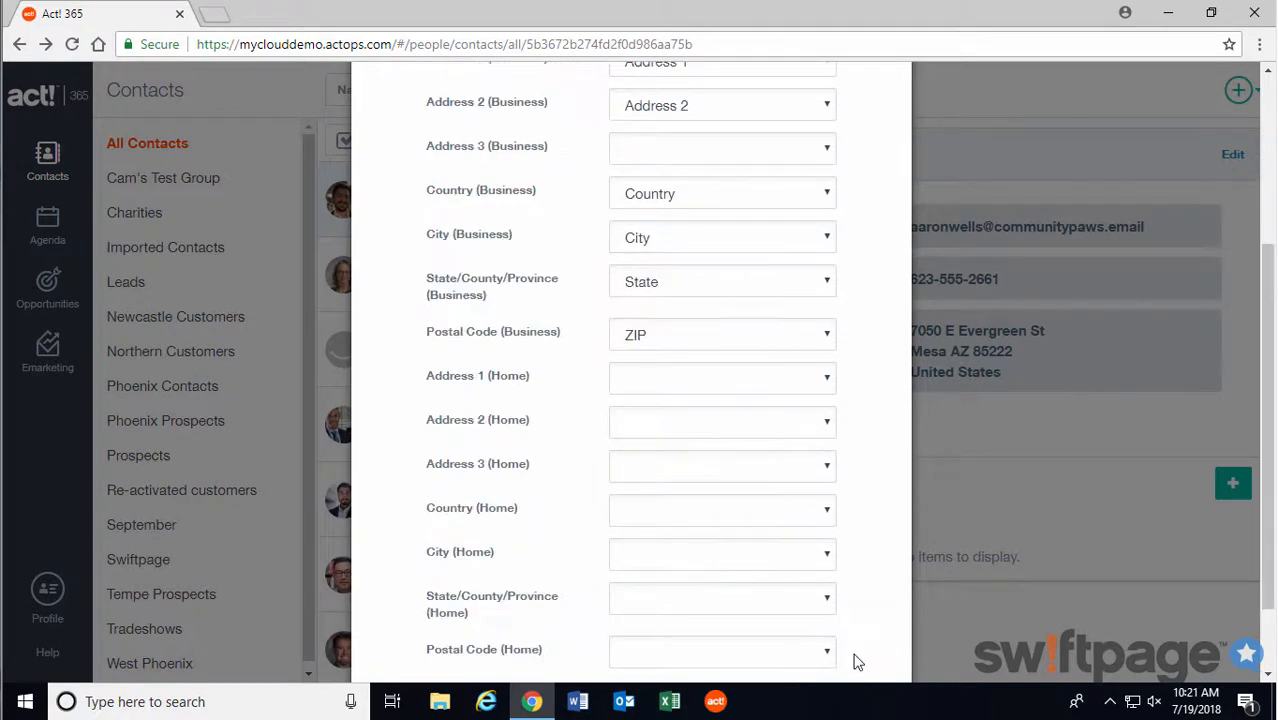
pyautogui.scroll(-2, 855, 583)
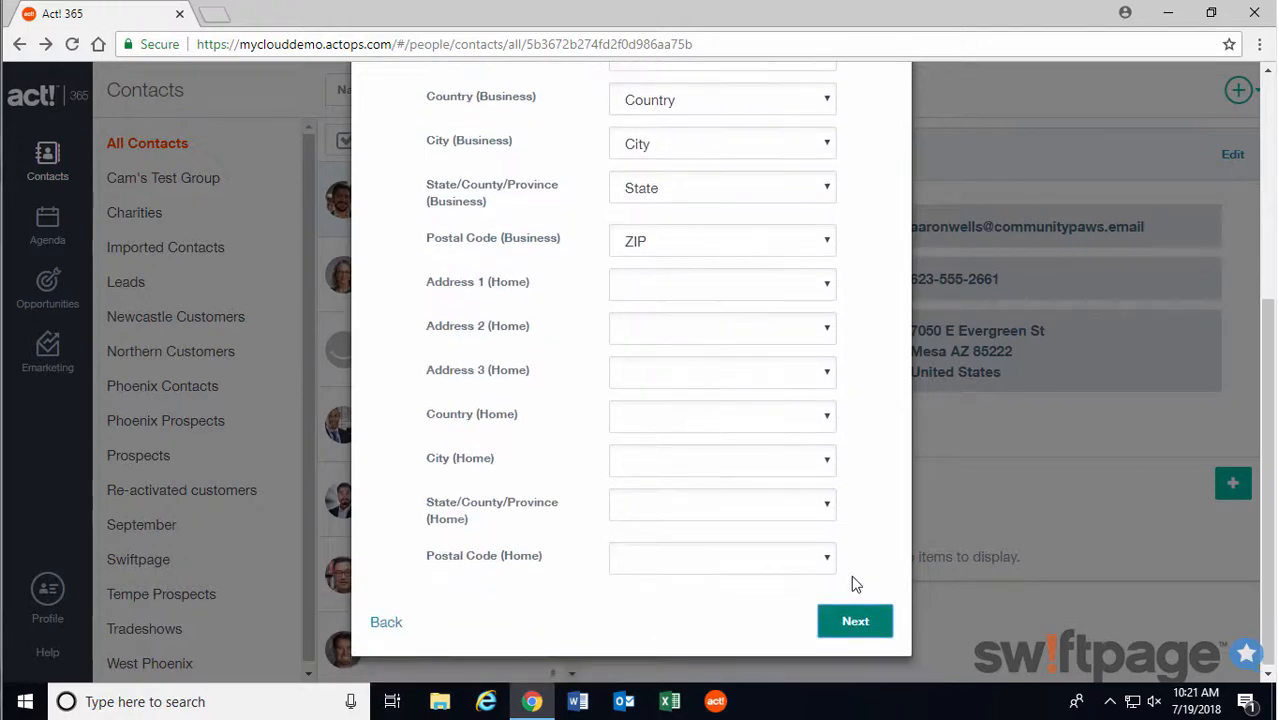
pyautogui.click(852, 621)
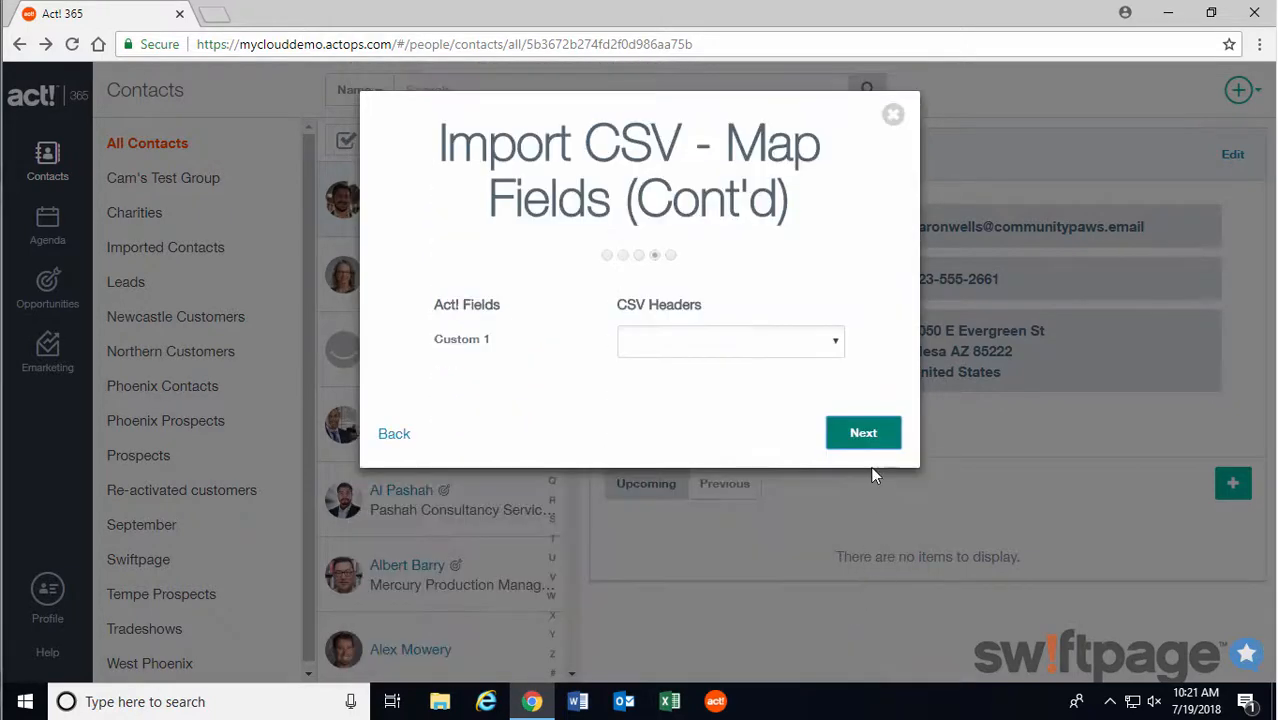
pyautogui.click(864, 440)
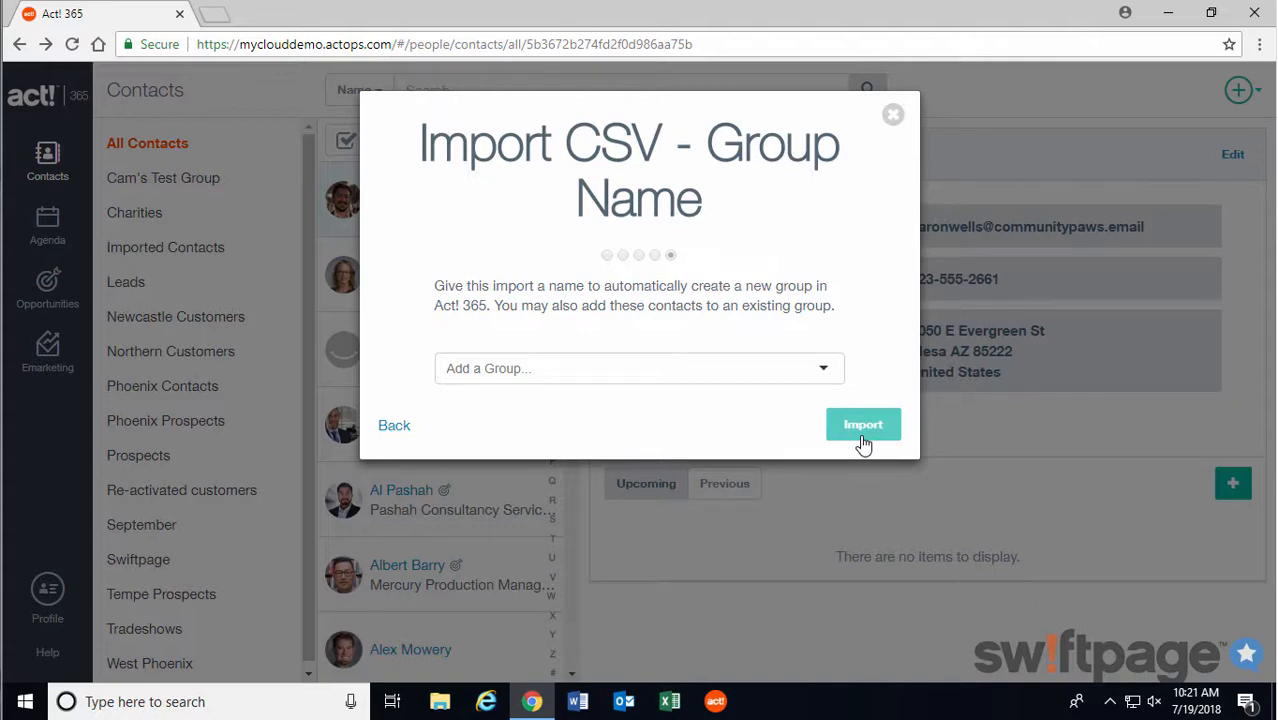
# Step: Import the contacts into a new group named New Mexico Contacts, close the import, and open that group
pyautogui.click(823, 370)
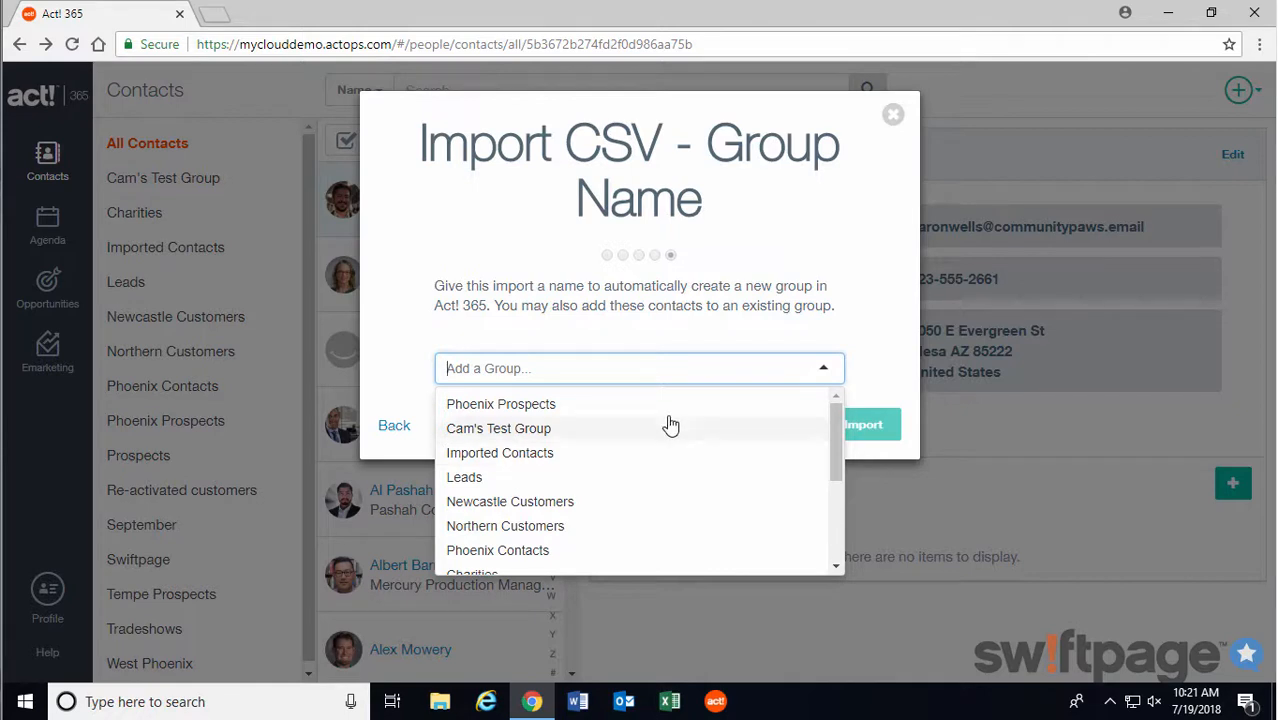
pyautogui.click(653, 371)
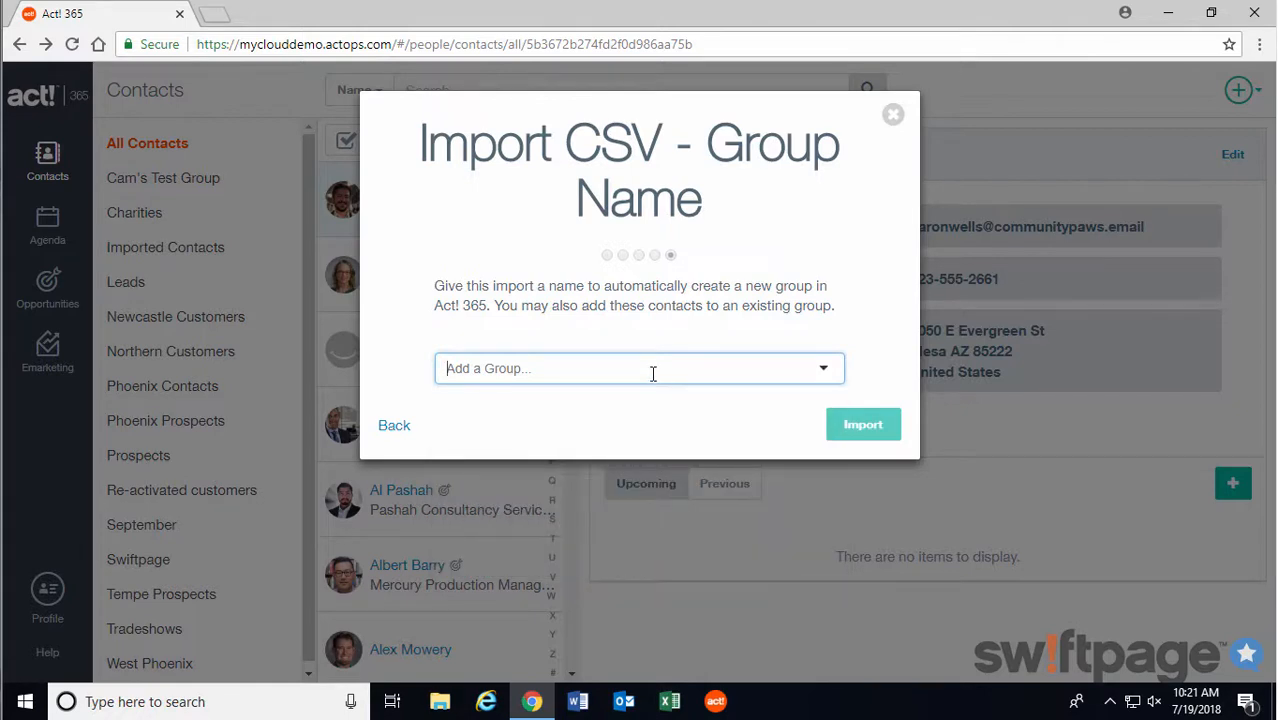
pyautogui.write('New Mexico Contacts')
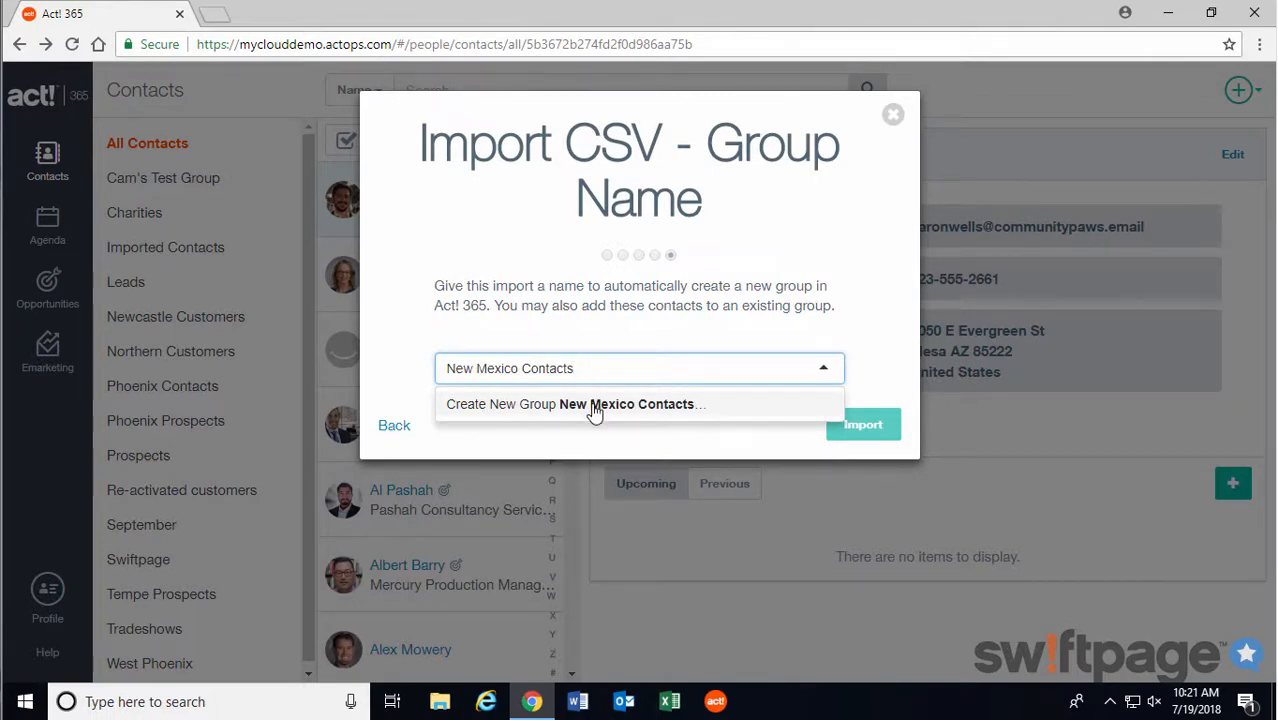
pyautogui.click(593, 410)
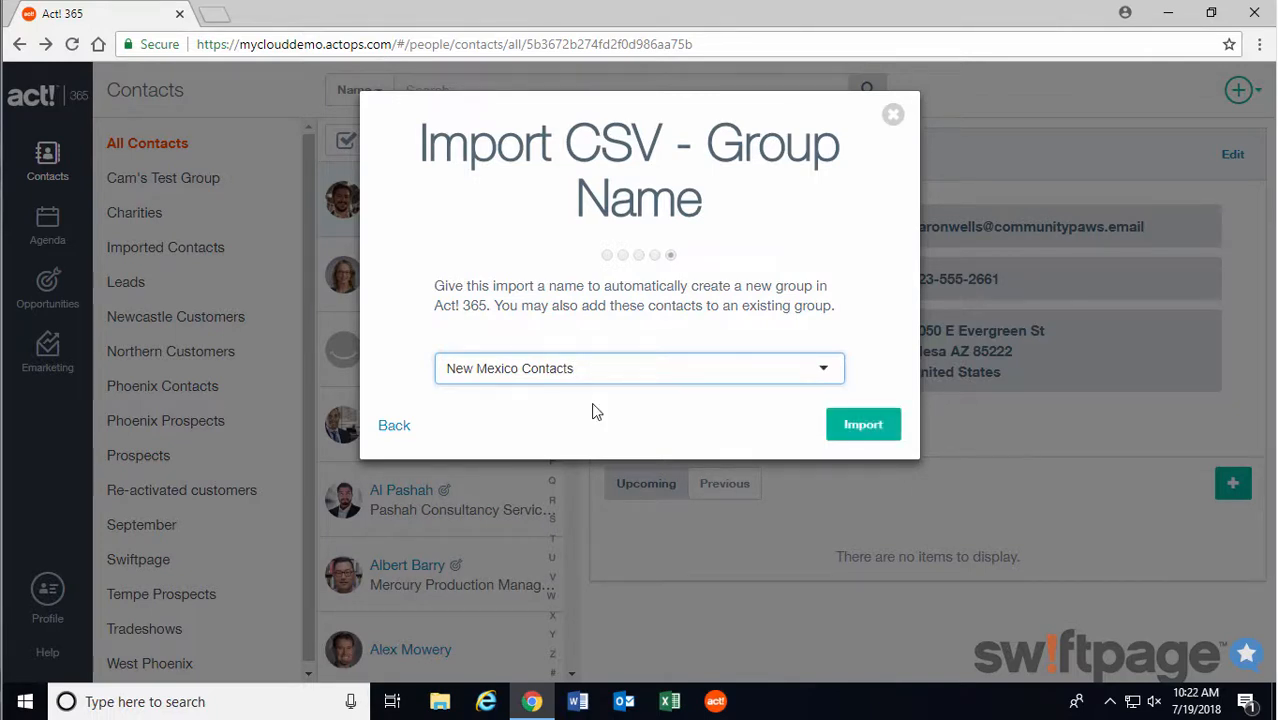
pyautogui.click(857, 432)
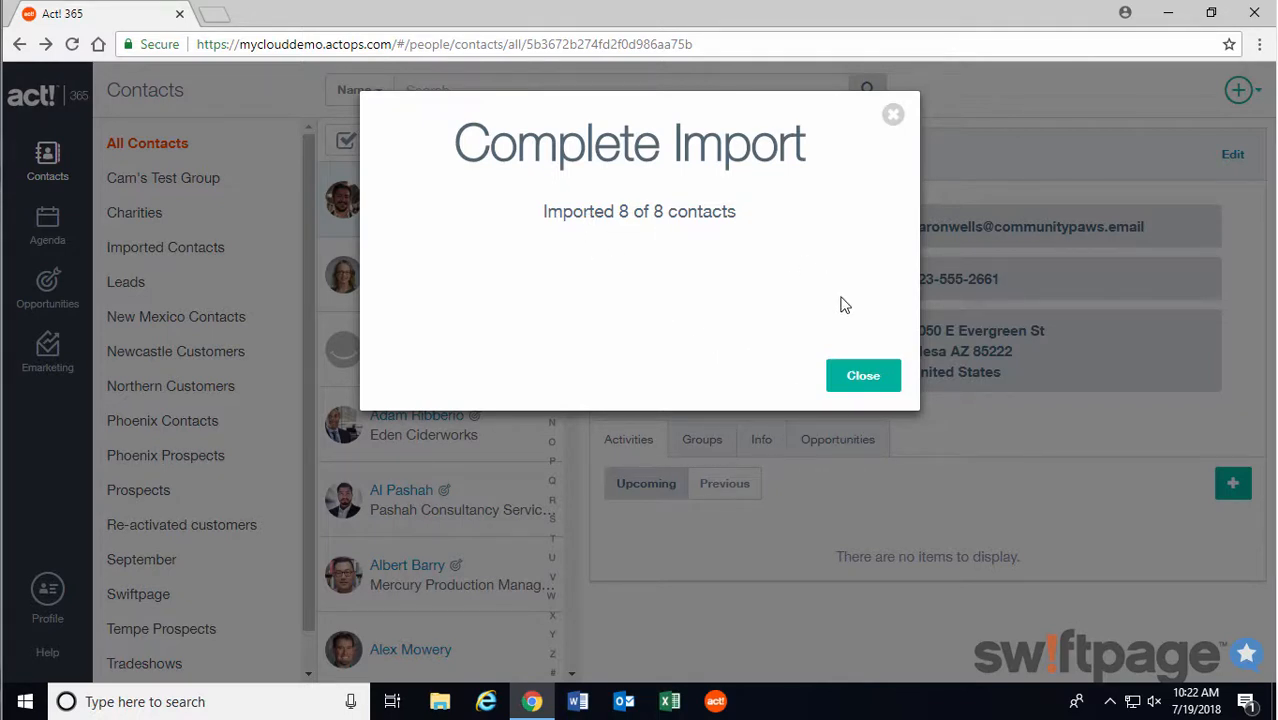
pyautogui.click(860, 375)
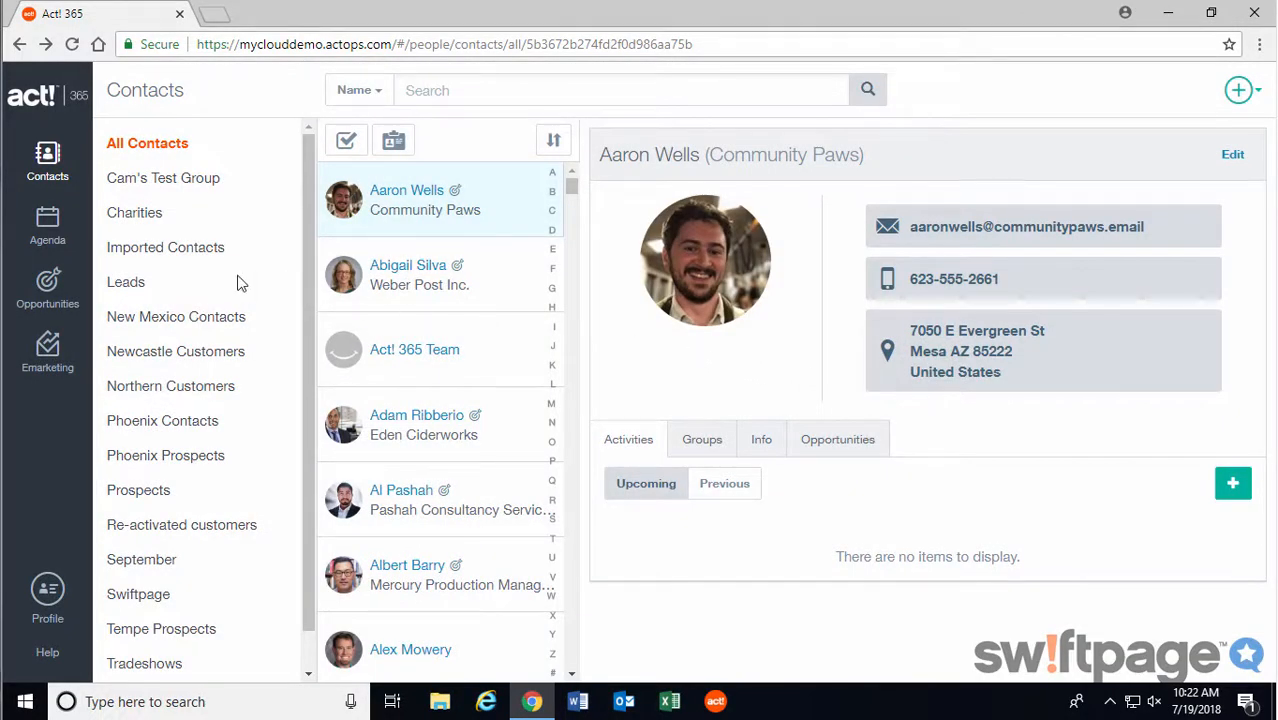
pyautogui.click(196, 318)
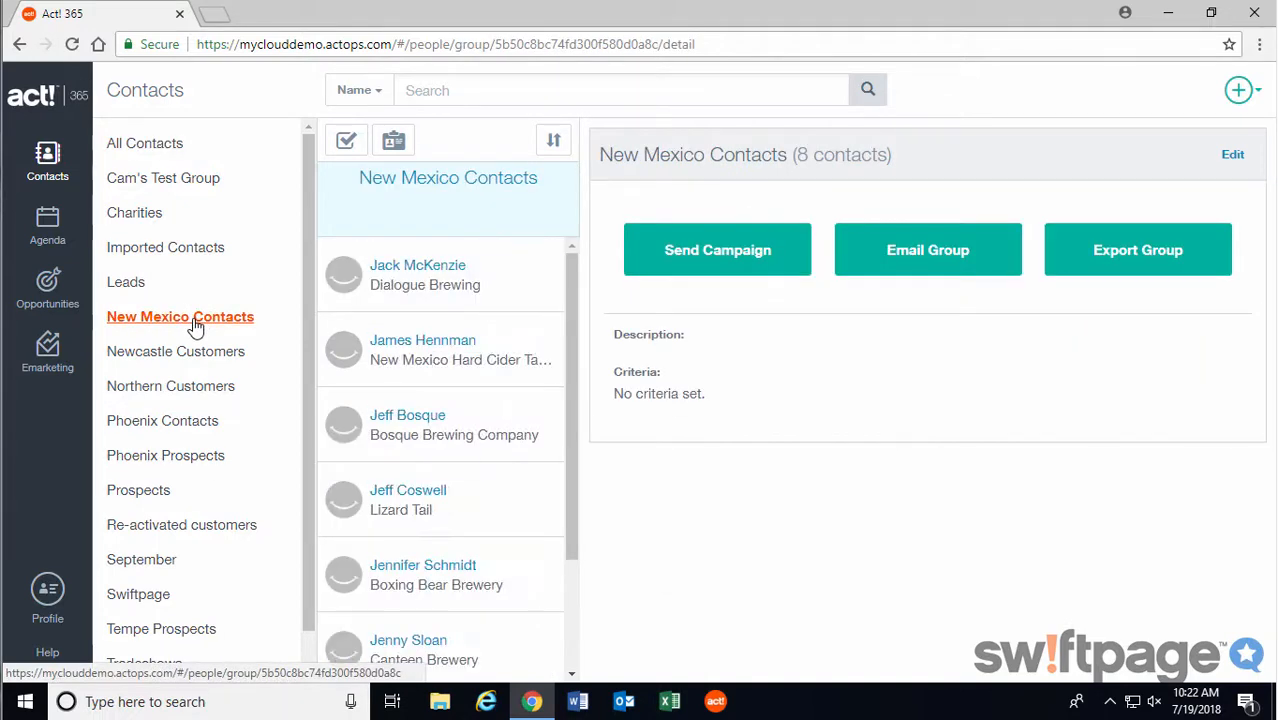